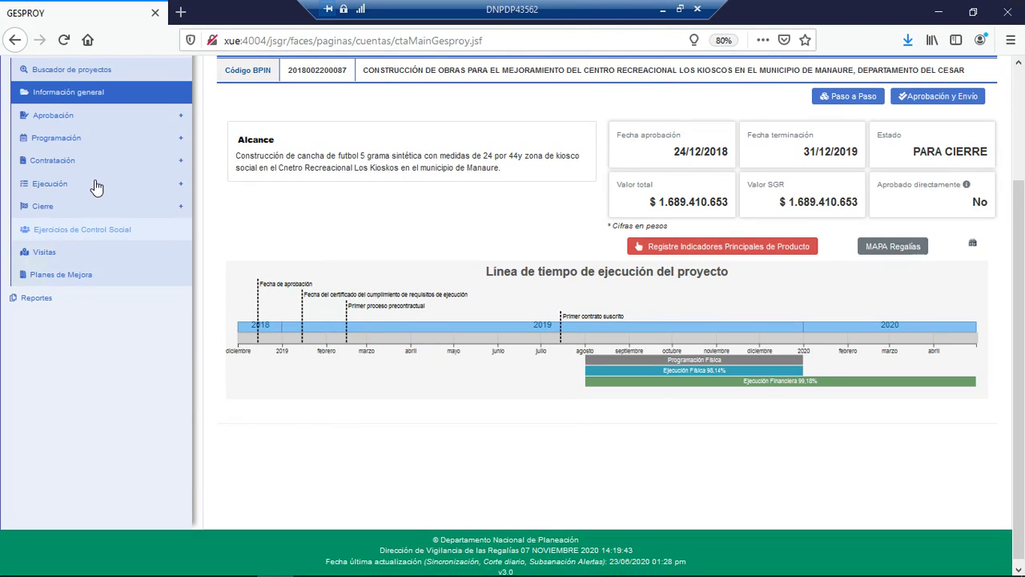
Open the project's Requisitos de Cierre section under Cierre and bring up its closing requirements table
{"action": "left_click", "coordinate": [49, 206]}
{"action": "left_click", "coordinate": [68, 252]}
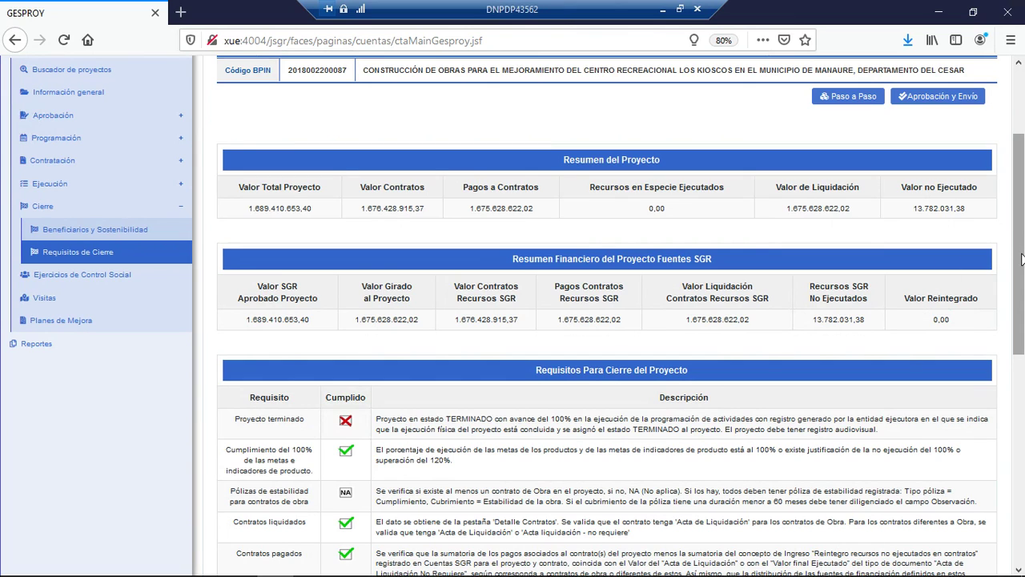
{"action": "left_click_drag", "start_coordinate": [1020, 273], "coordinate": [1017, 362]}
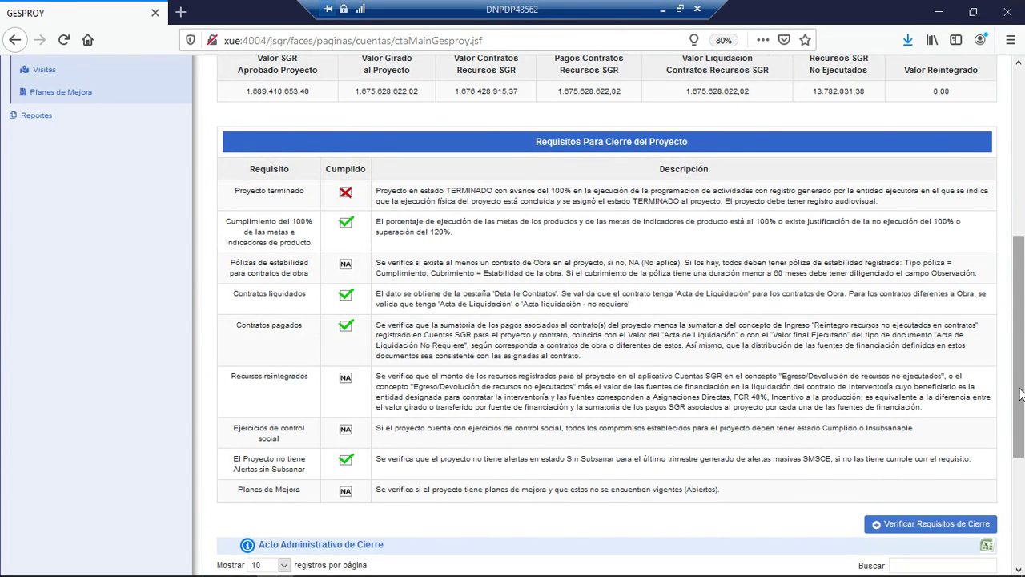
Review the financial summary and the Requisitos Para Cierre del Proyecto table with its fulfilment marks
{"action": "scroll", "coordinate": [1020, 422], "scroll_direction": "down", "scroll_amount": 2}
{"action": "scroll", "coordinate": [1021, 423], "scroll_direction": "down", "scroll_amount": 3}
{"action": "scroll", "coordinate": [1021, 449], "scroll_direction": "up", "scroll_amount": 5}
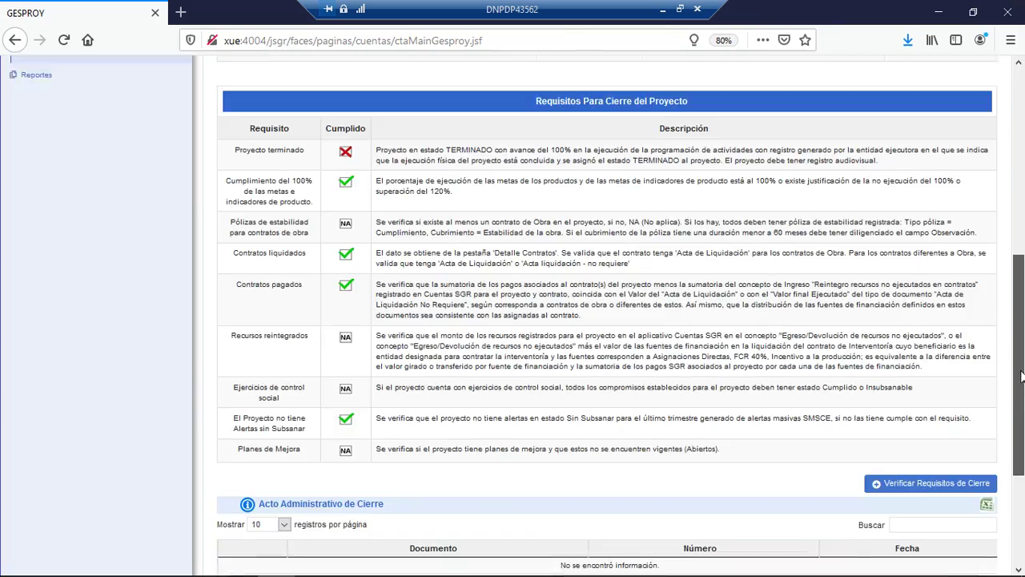
{"action": "scroll", "coordinate": [1021, 319], "scroll_direction": "up", "scroll_amount": 2}
{"action": "scroll", "coordinate": [1021, 361], "scroll_direction": "down", "scroll_amount": 5}
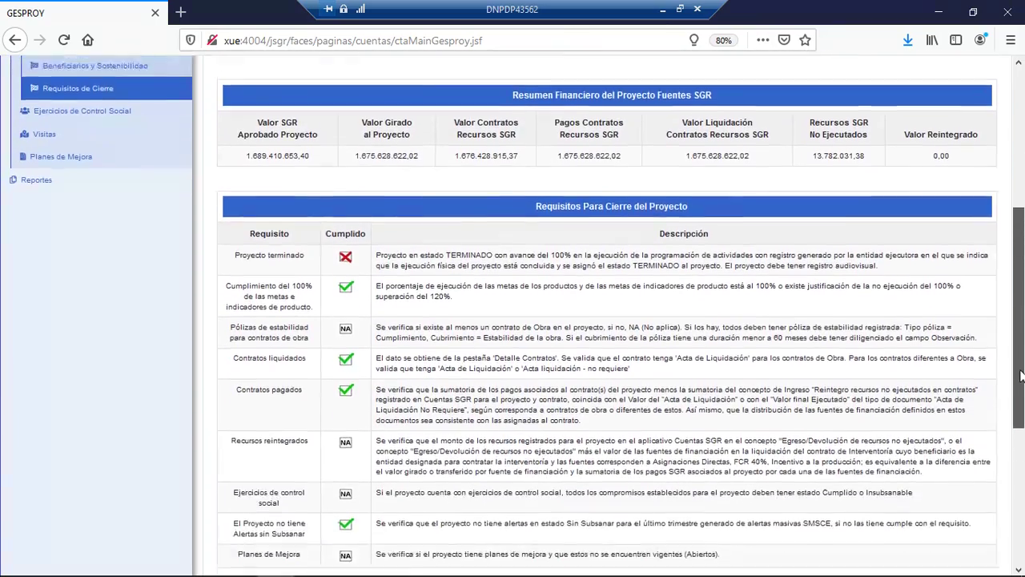
{"action": "scroll", "coordinate": [1021, 398], "scroll_direction": "down", "scroll_amount": 3}
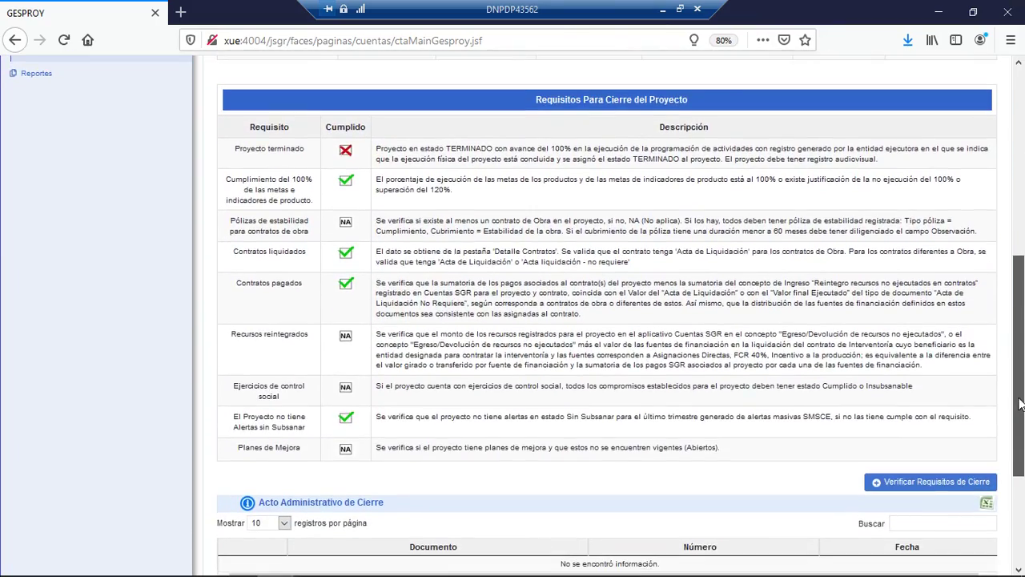
{"action": "scroll", "coordinate": [1021, 348], "scroll_direction": "up", "scroll_amount": 5}
{"action": "scroll", "coordinate": [1023, 347], "scroll_direction": "up", "scroll_amount": 2}
{"action": "scroll", "coordinate": [1023, 361], "scroll_direction": "down", "scroll_amount": 3}
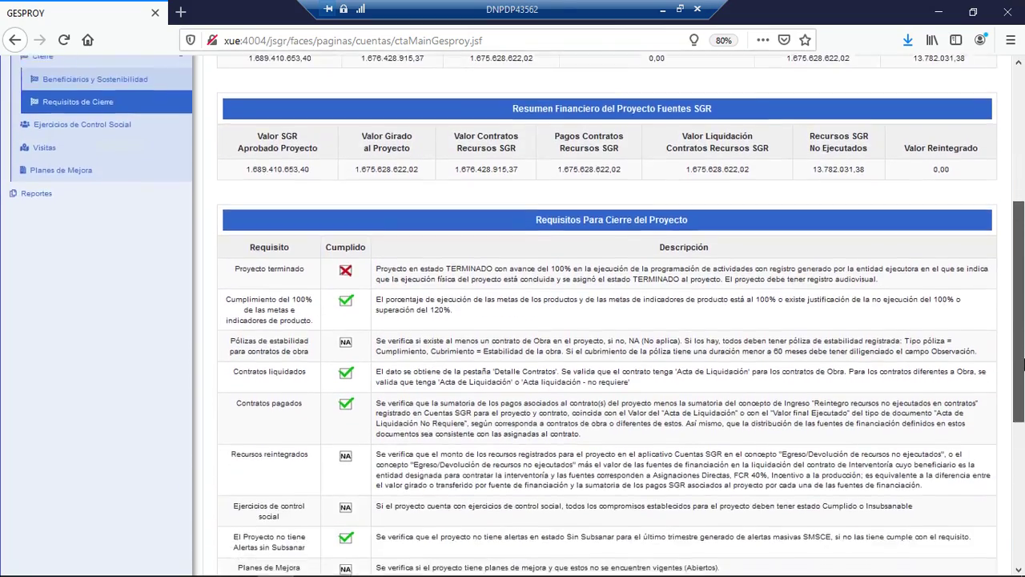
Run the verification of the project's closing requirements and accept the confirmation
{"action": "left_click_drag", "start_coordinate": [1023, 371], "coordinate": [1011, 442]}
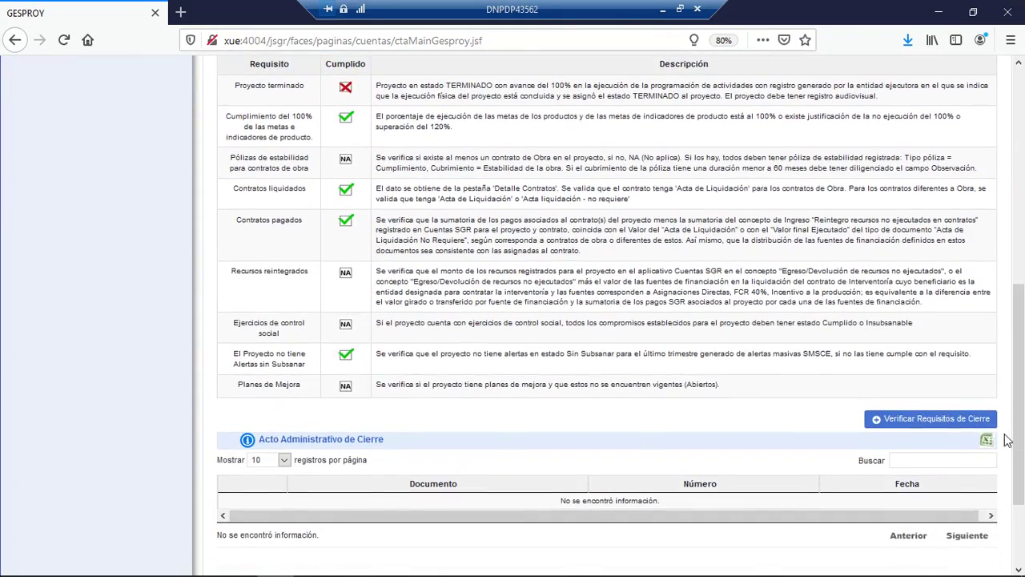
{"action": "left_click", "coordinate": [919, 429]}
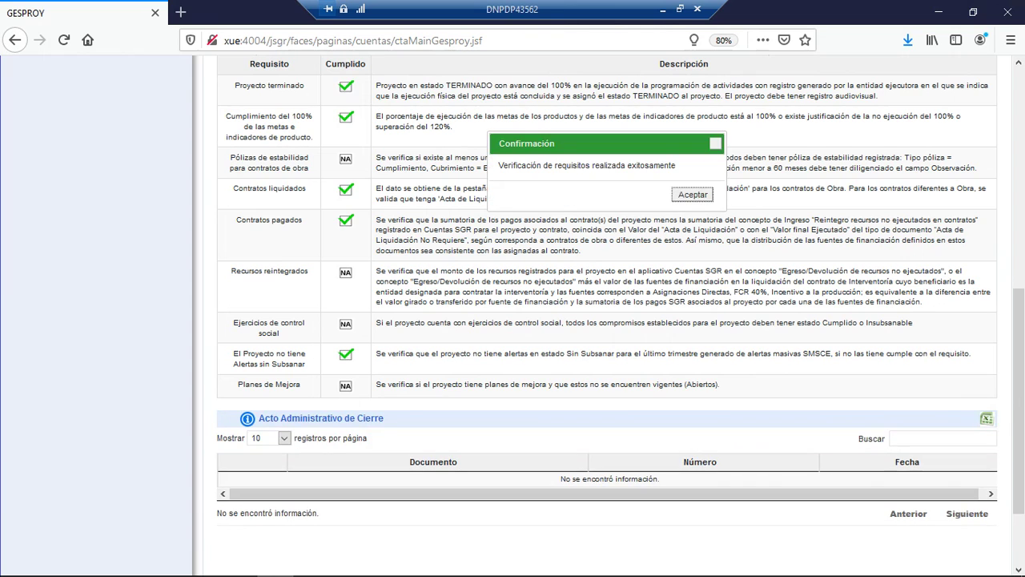
{"action": "left_click", "coordinate": [689, 194]}
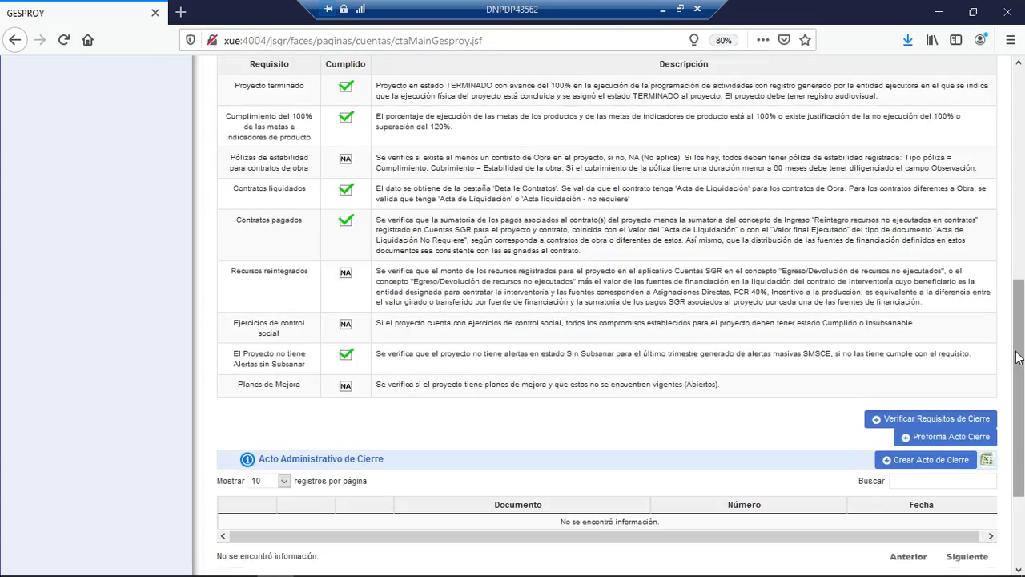
Open the Proforma Acto Cierre and review its resolution text through to the contract annex at the end
{"action": "left_click_drag", "start_coordinate": [1016, 355], "coordinate": [999, 333]}
{"action": "scroll", "coordinate": [997, 346], "scroll_direction": "down", "scroll_amount": 1}
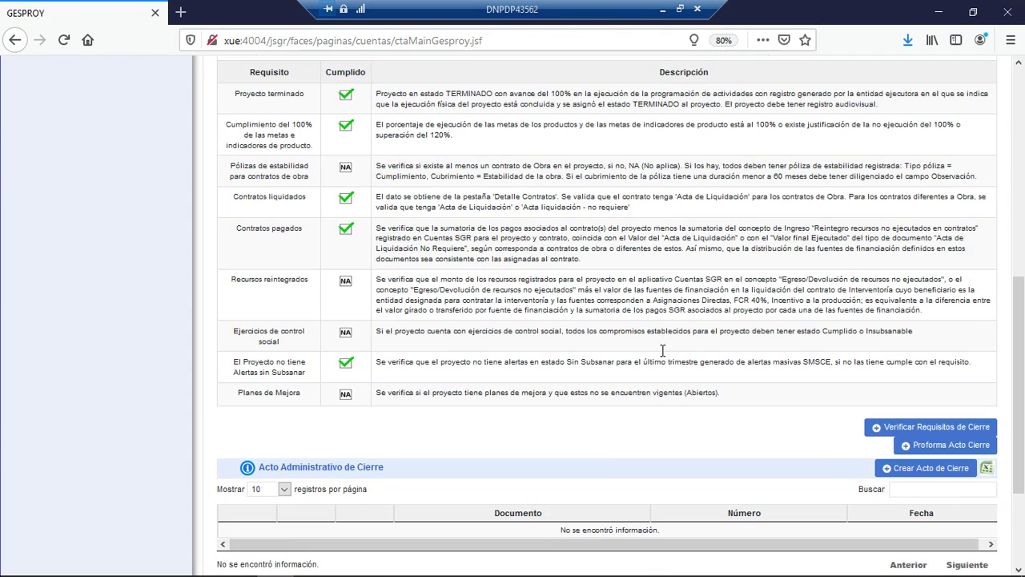
{"action": "left_click", "coordinate": [946, 447]}
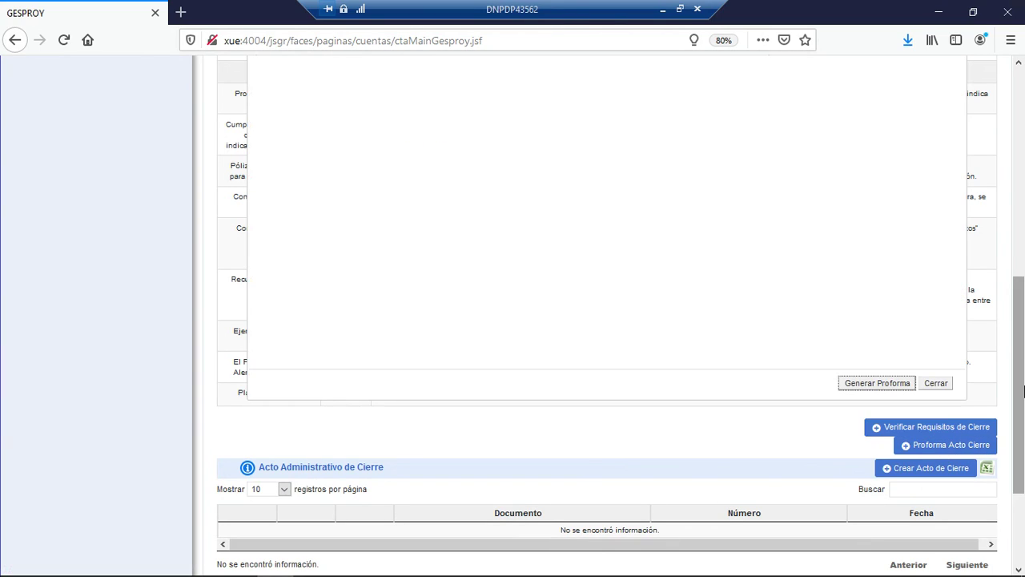
{"action": "scroll", "coordinate": [1021, 352], "scroll_direction": "up", "scroll_amount": 1}
{"action": "scroll", "coordinate": [1021, 352], "scroll_direction": "up", "scroll_amount": 2}
{"action": "scroll", "coordinate": [1017, 351], "scroll_direction": "down", "scroll_amount": 1}
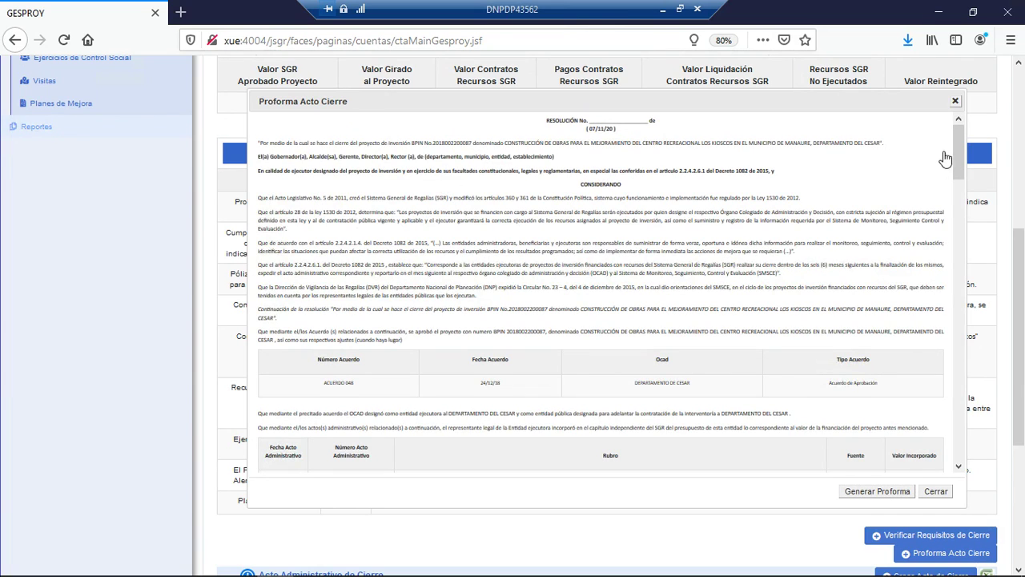
{"action": "left_click_drag", "start_coordinate": [958, 155], "coordinate": [971, 445]}
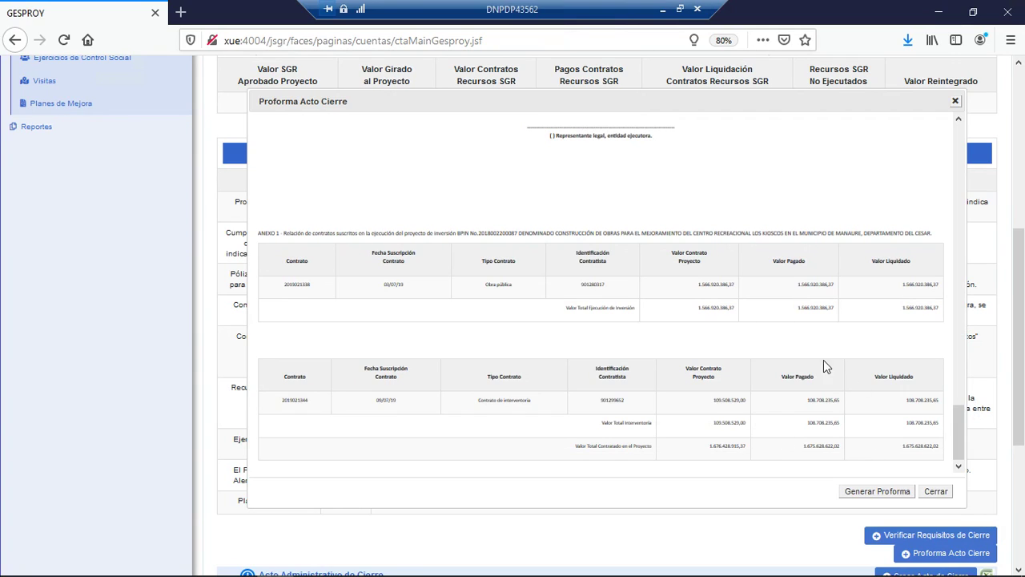
Generate the proforma as a Word document, open it in Word and enable editing
{"action": "left_click", "coordinate": [888, 492]}
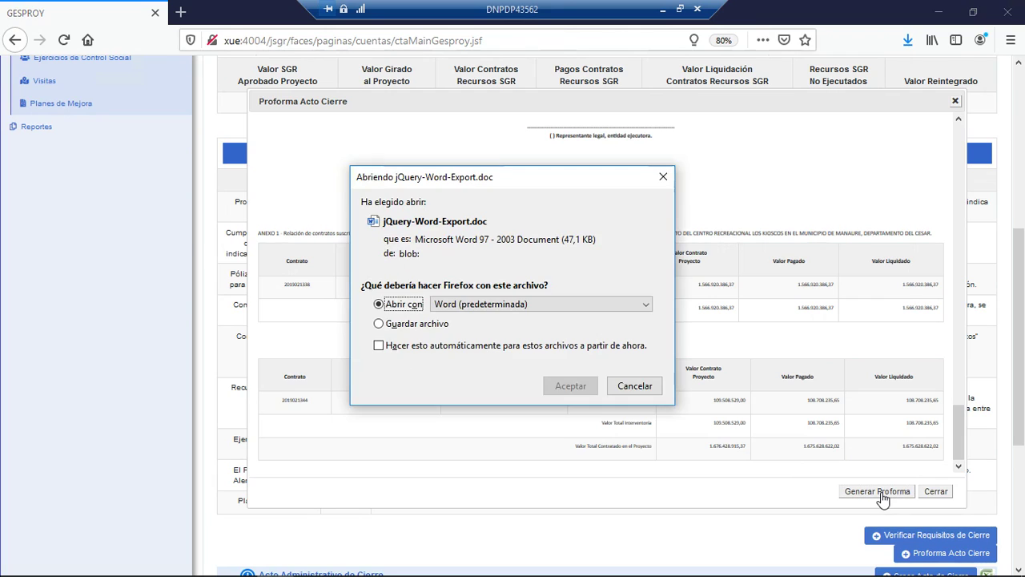
{"action": "left_click", "coordinate": [576, 389]}
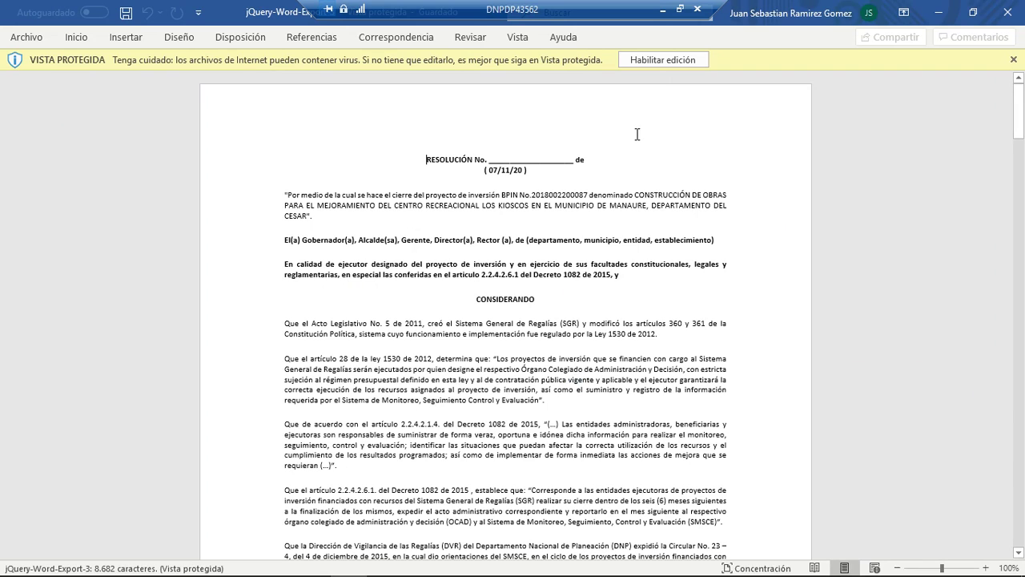
{"action": "left_click", "coordinate": [647, 60]}
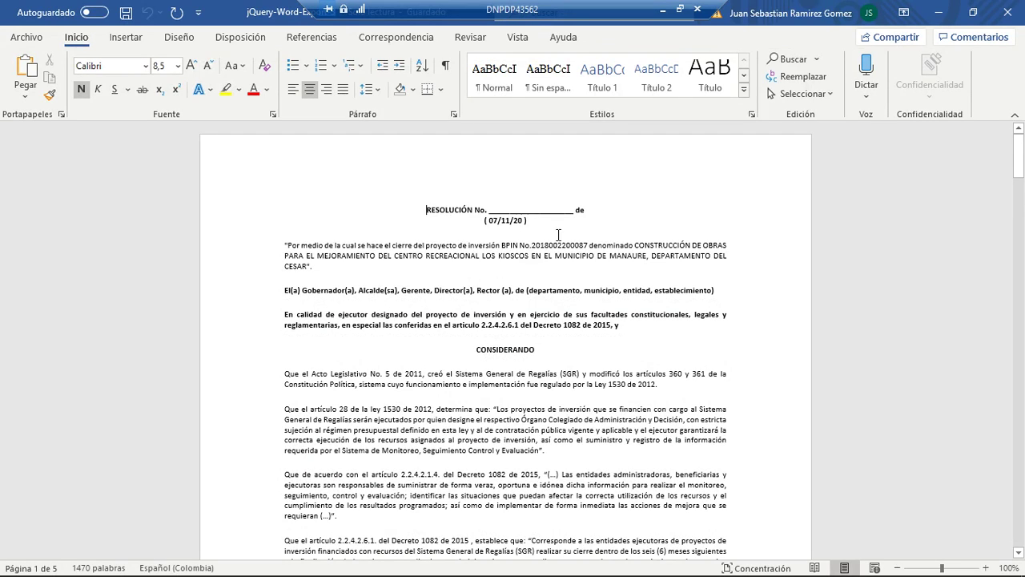
Read through the exported resolution from its recitals to the contract tables, and return to its beginning
{"action": "left_click", "coordinate": [510, 404]}
{"action": "scroll", "coordinate": [505, 397], "scroll_direction": "down", "scroll_amount": 10}
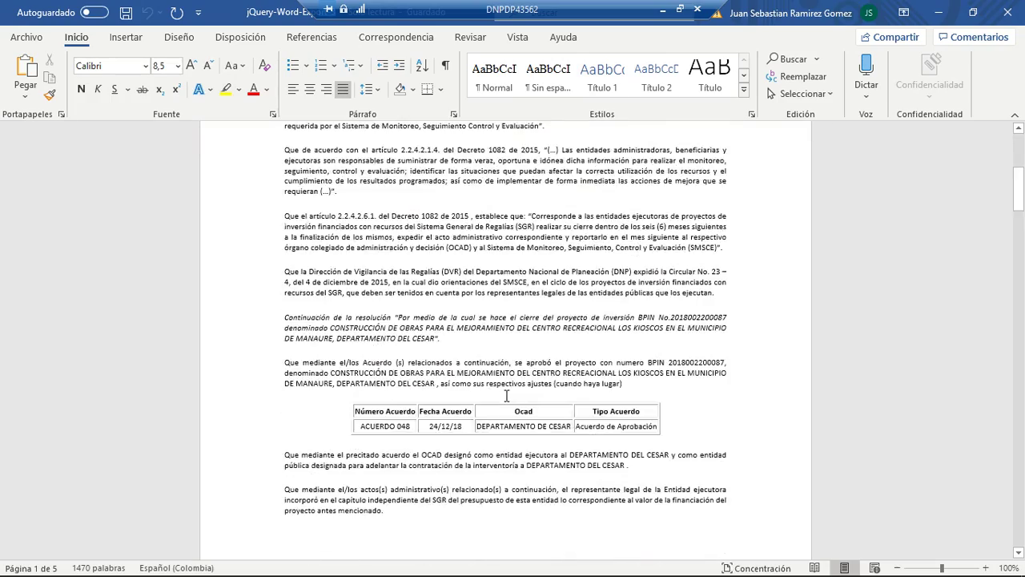
{"action": "scroll", "coordinate": [501, 386], "scroll_direction": "down", "scroll_amount": 15}
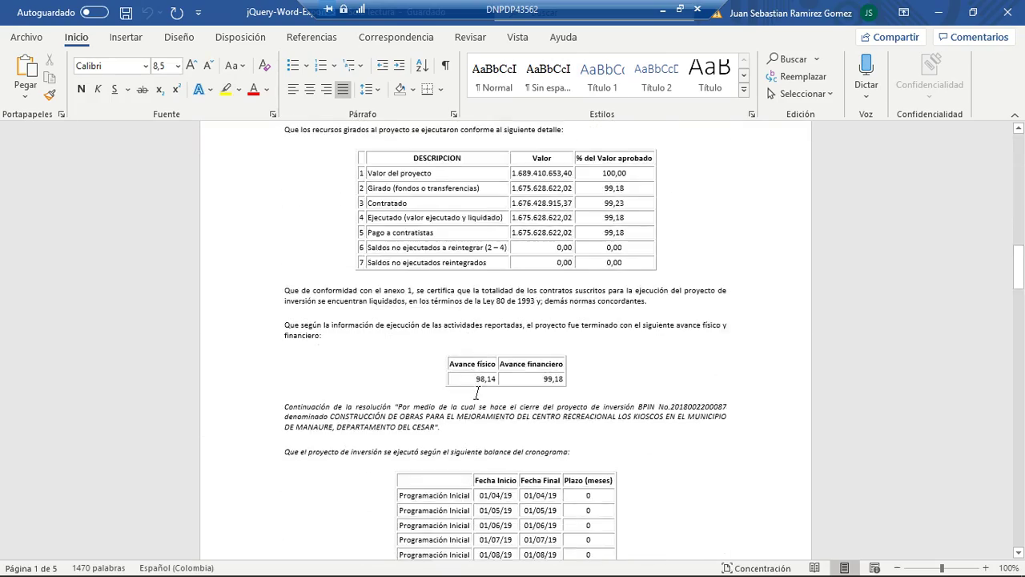
{"action": "scroll", "coordinate": [473, 389], "scroll_direction": "down", "scroll_amount": 15}
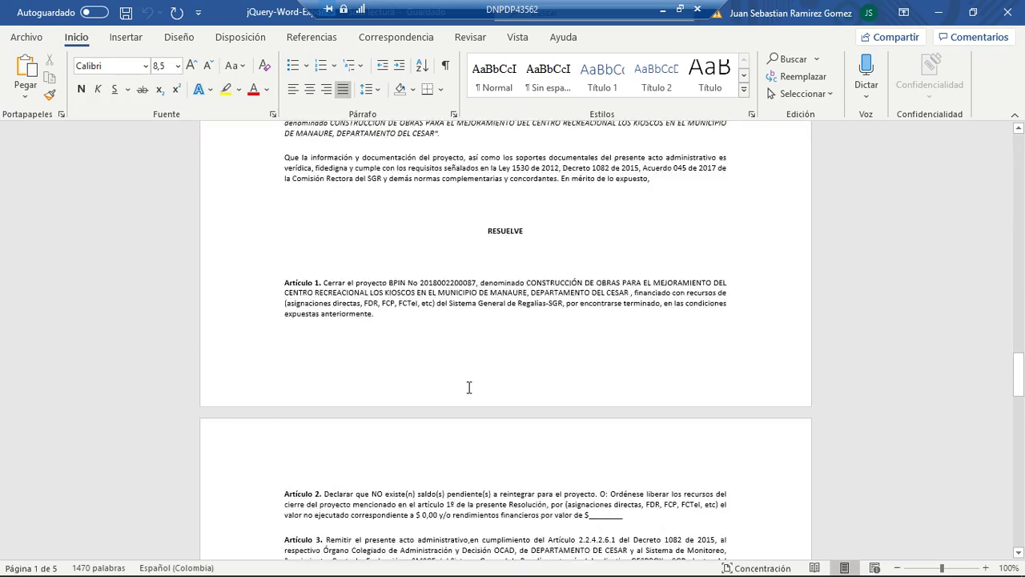
{"action": "scroll", "coordinate": [467, 387], "scroll_direction": "down", "scroll_amount": 15}
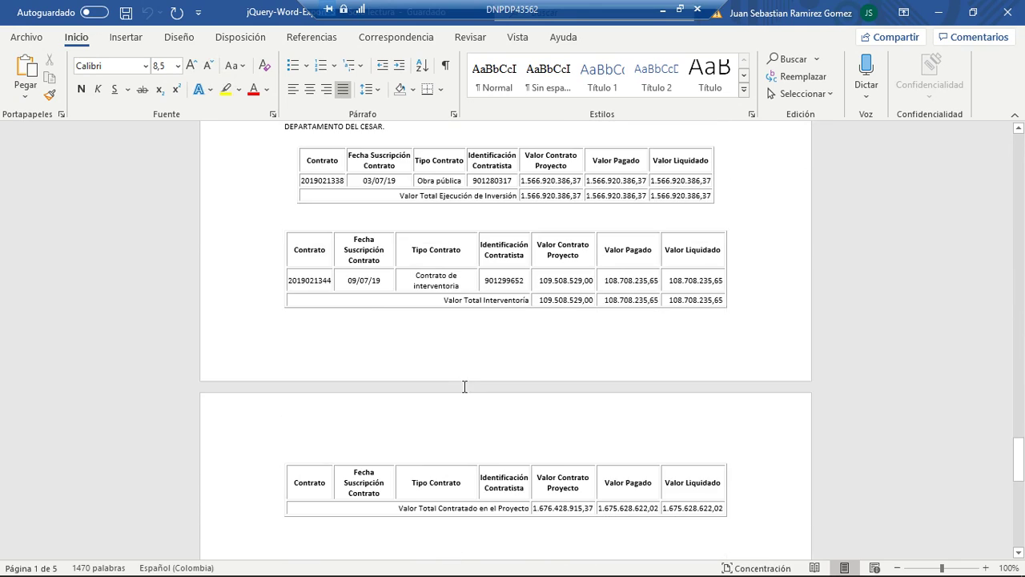
{"action": "scroll", "coordinate": [461, 387], "scroll_direction": "down", "scroll_amount": 2}
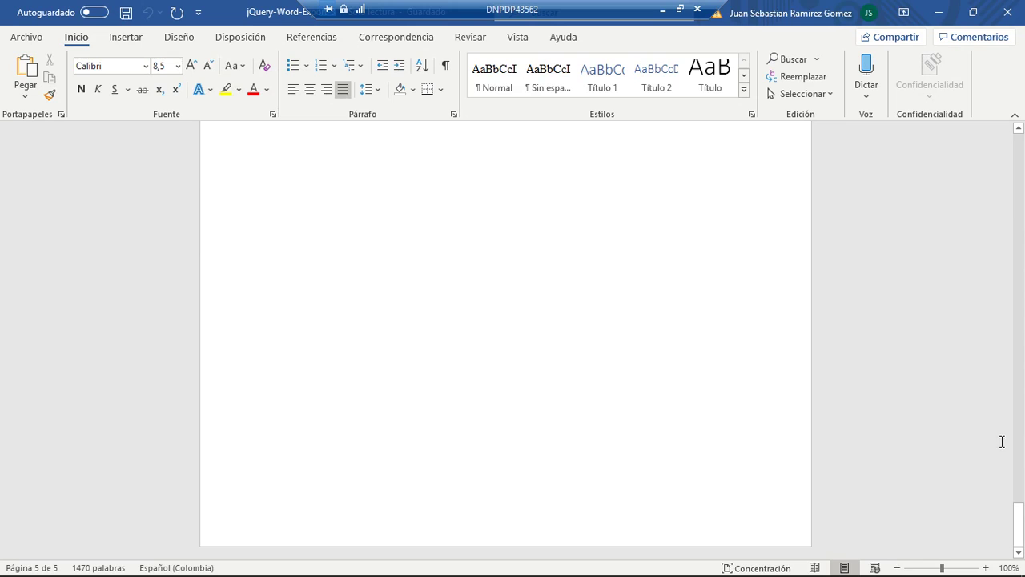
{"action": "left_click_drag", "start_coordinate": [1024, 458], "coordinate": [1023, 135]}
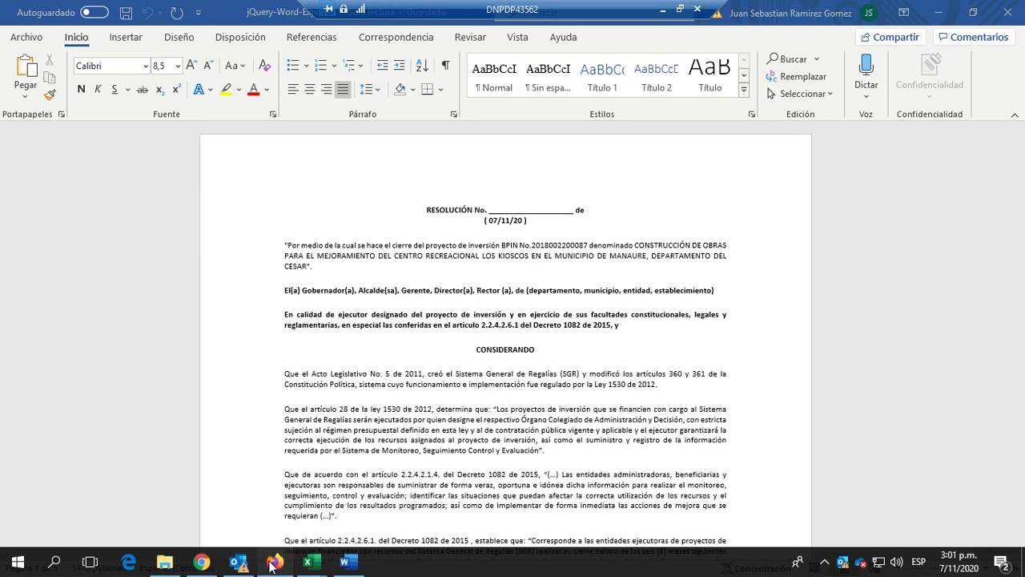
Switch back to GESPROY in Firefox and close the Proforma Acto Cierre preview
{"action": "left_click", "coordinate": [274, 561]}
{"action": "left_click", "coordinate": [936, 491]}
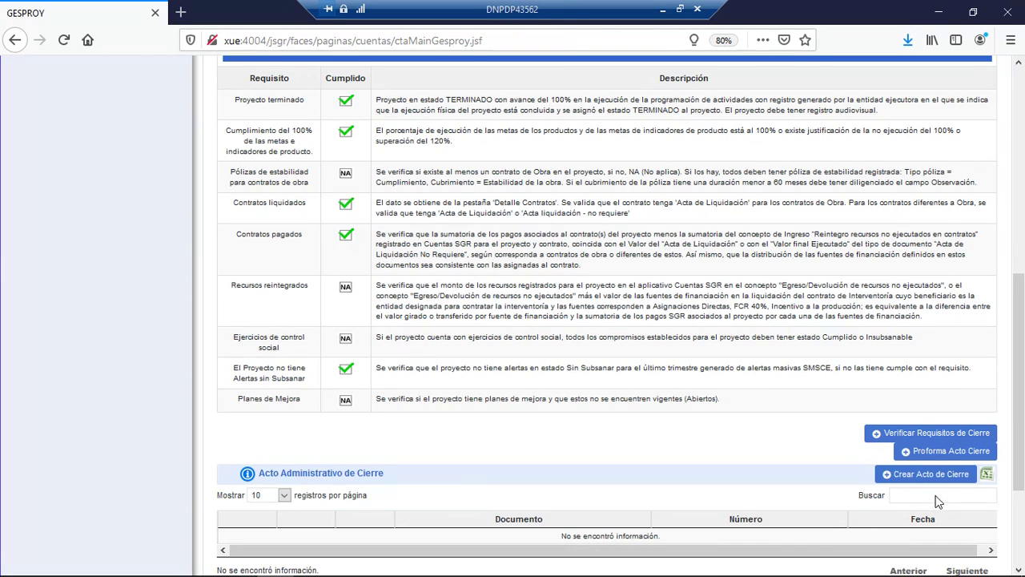
Create a closing act with document type Acuerdo, number 1254 and date 07/11/2020, then save it and accept the confirmation
{"action": "left_click", "coordinate": [932, 476]}
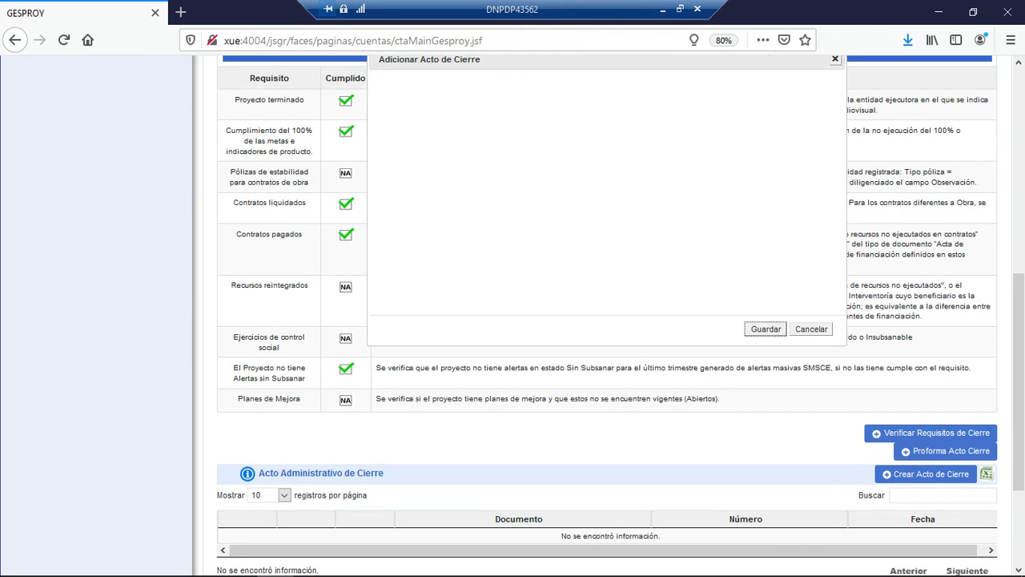
{"action": "left_click", "coordinate": [638, 154]}
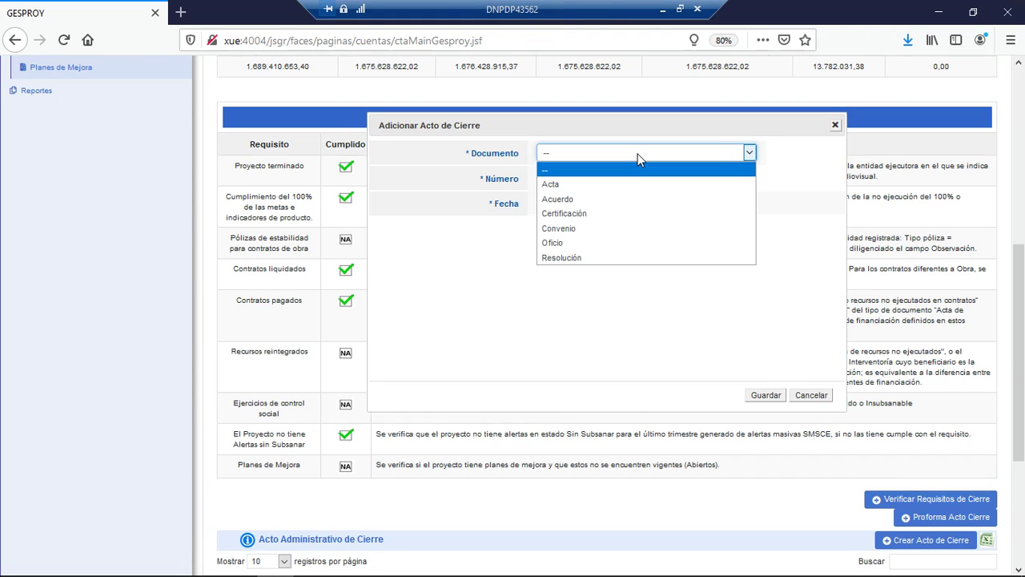
{"action": "left_click", "coordinate": [557, 199]}
{"action": "left_click", "coordinate": [553, 178]}
{"action": "type", "text": "1254"}
{"action": "left_click", "coordinate": [558, 248]}
{"action": "left_click", "coordinate": [603, 204]}
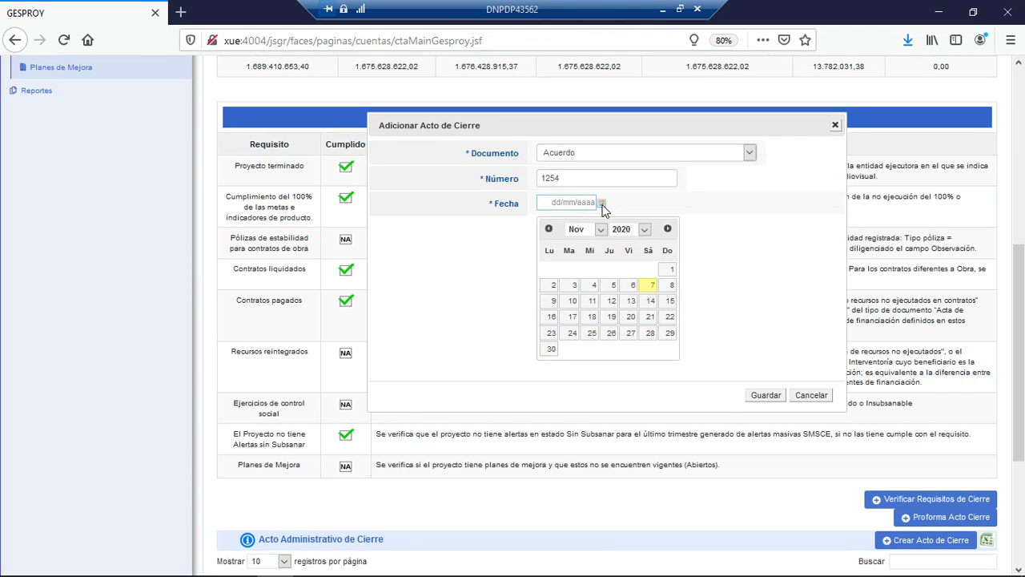
{"action": "left_click", "coordinate": [651, 289]}
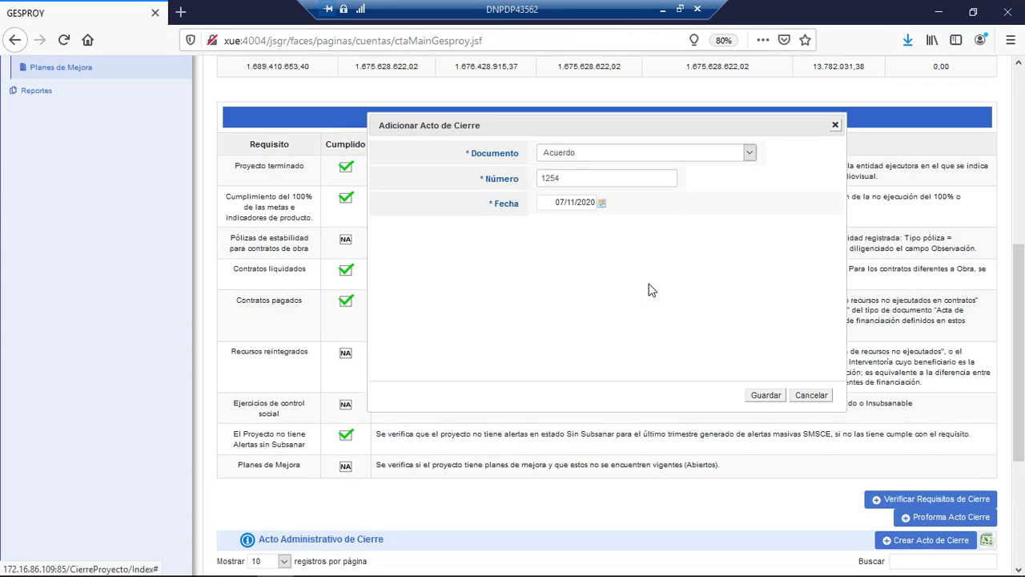
{"action": "left_click", "coordinate": [766, 396]}
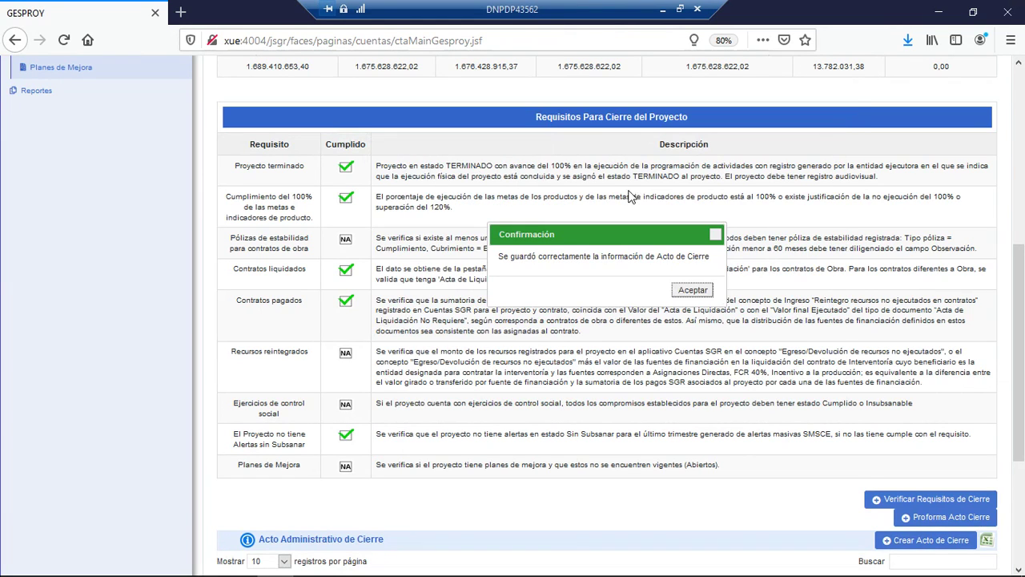
{"action": "left_click", "coordinate": [691, 291]}
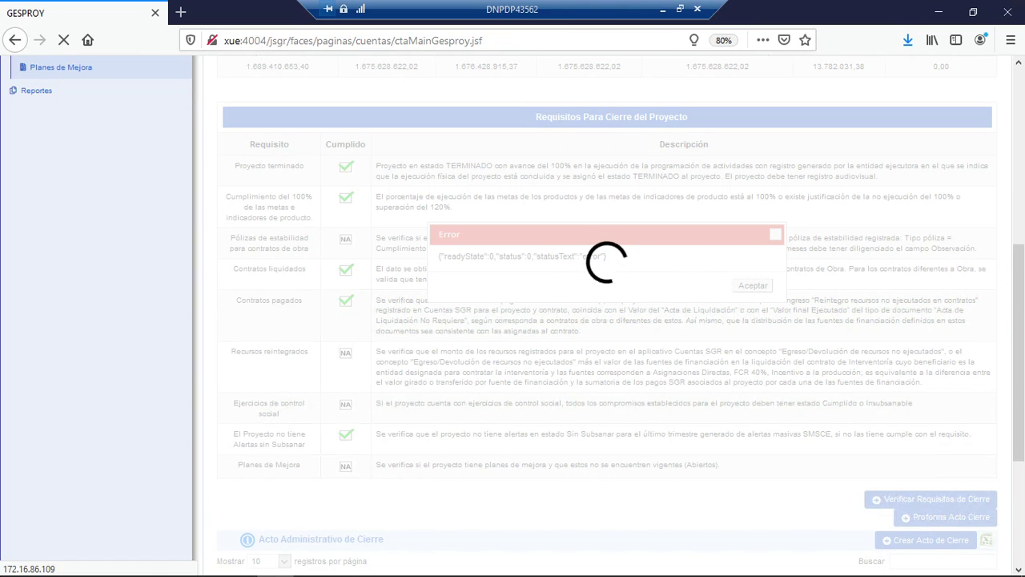
Open the support documents of the Acuerdo record in the Acto Administrativo de Cierre list
{"action": "scroll", "coordinate": [536, 511], "scroll_direction": "down", "scroll_amount": 3}
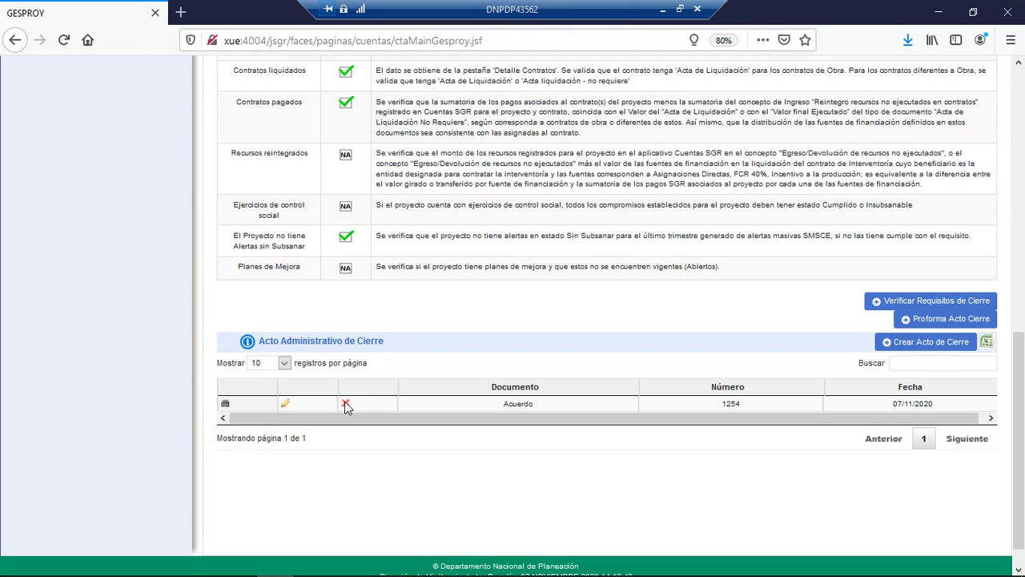
{"action": "left_click", "coordinate": [225, 405]}
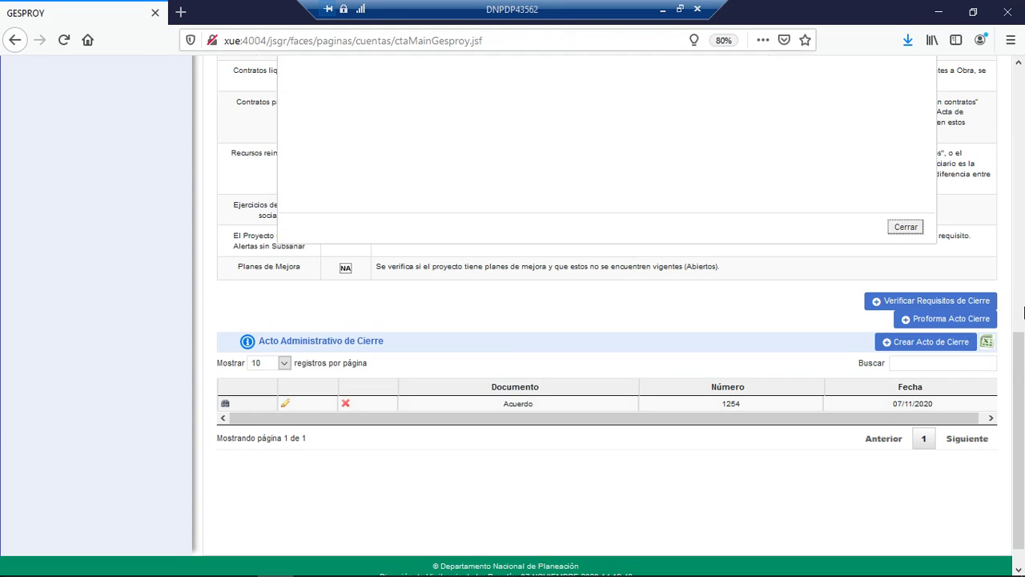
{"action": "left_click_drag", "start_coordinate": [1020, 355], "coordinate": [1023, 227]}
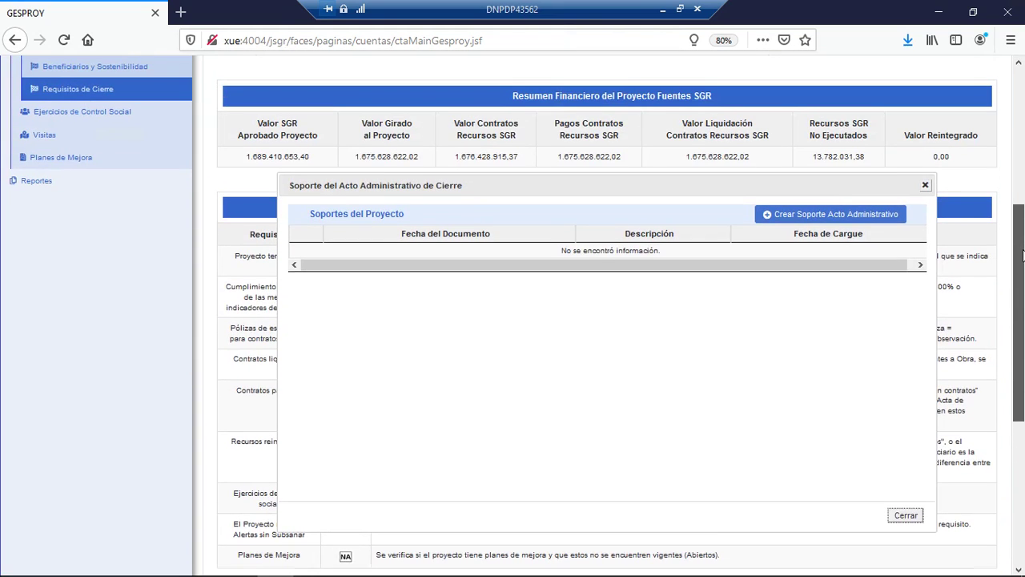
Start a support record under CIERRE PROYECTO, ACTO ADMINISTRATIVO CIERRE, SOPORTE ACTO ADMINISTRATIVO DE CIERRE, described as "Acto de Cierre Obras de Mejoramiento Centro Recreacional"
{"action": "left_click", "coordinate": [814, 214]}
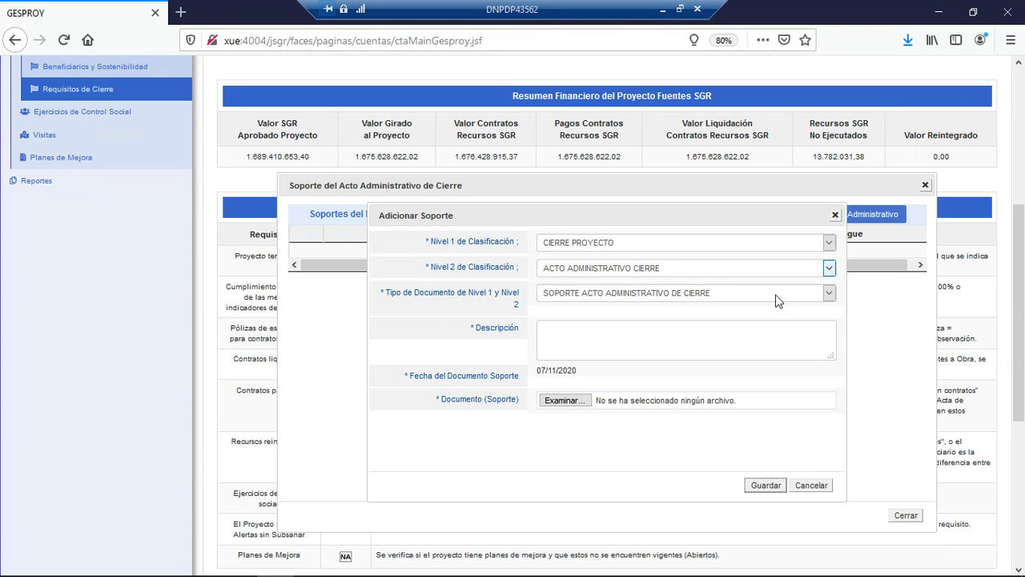
{"action": "left_click", "coordinate": [568, 338]}
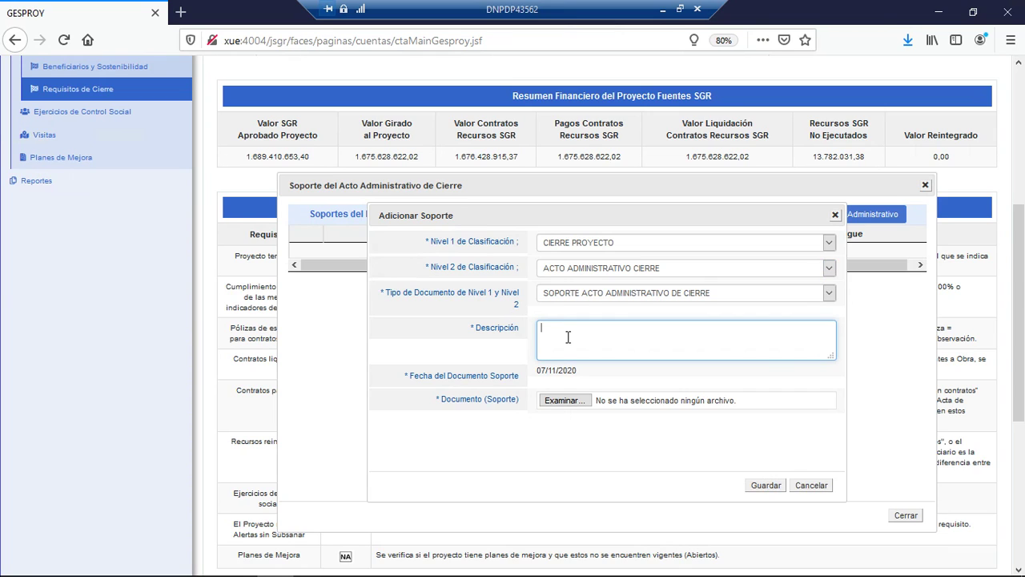
{"action": "scroll", "coordinate": [552, 329], "scroll_direction": "down", "scroll_amount": 1}
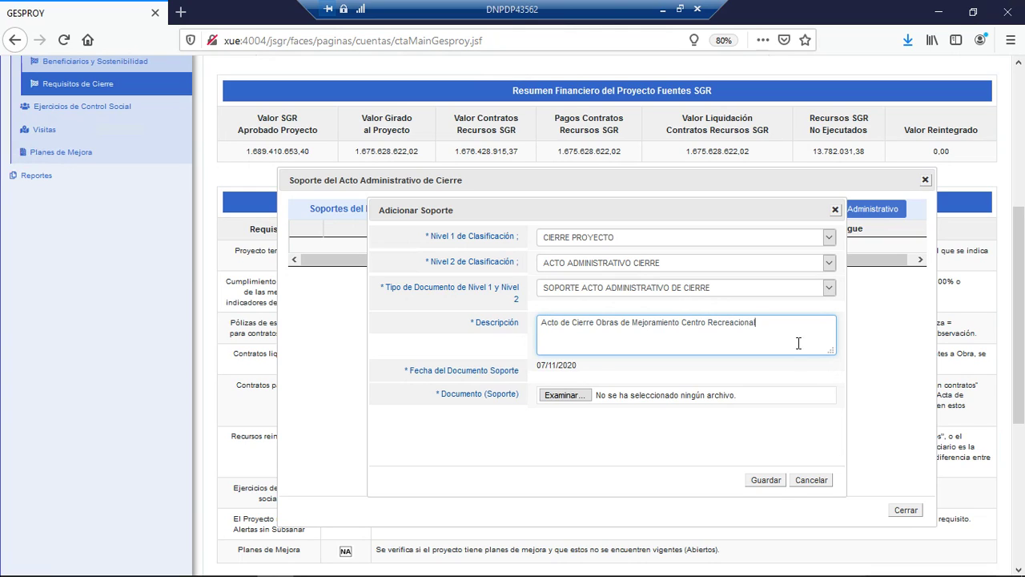
Attach Acto administrativo cierre.pdf from the Escritorio folder as the support document, save the record and close the support dialogs
{"action": "left_click", "coordinate": [566, 394]}
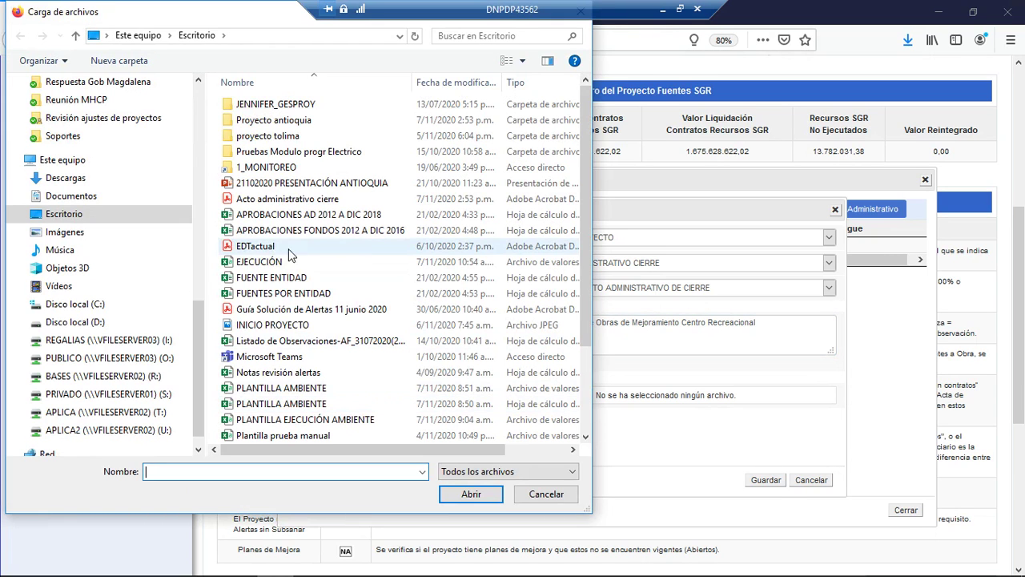
{"action": "left_click", "coordinate": [266, 205]}
{"action": "left_click", "coordinate": [471, 493]}
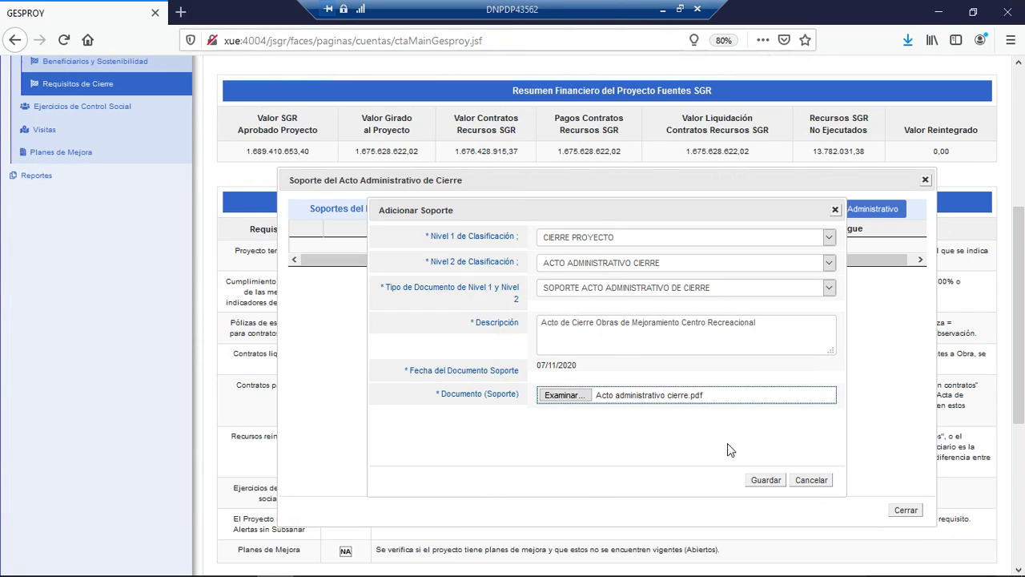
{"action": "left_click", "coordinate": [767, 486]}
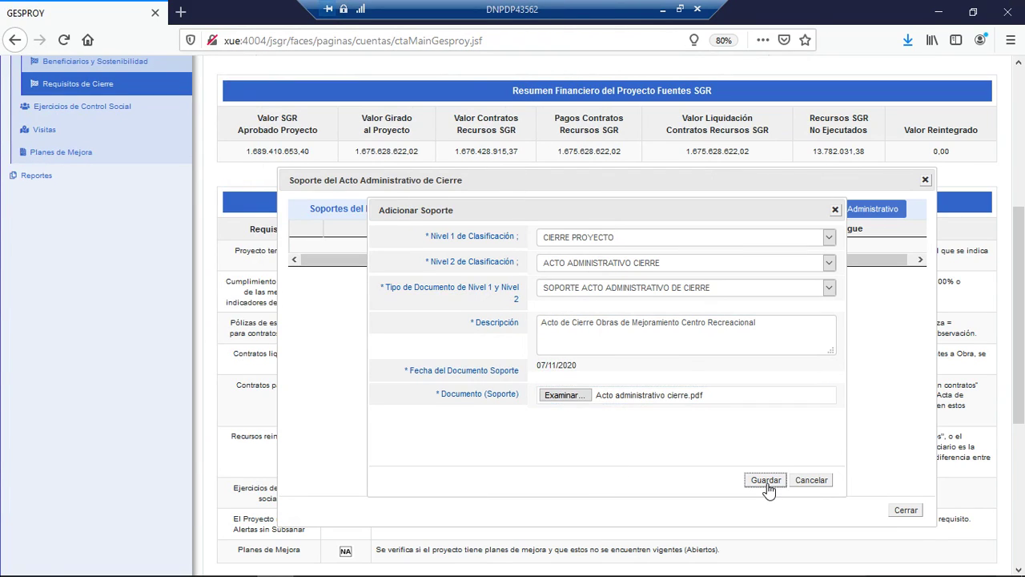
{"action": "left_click", "coordinate": [697, 374]}
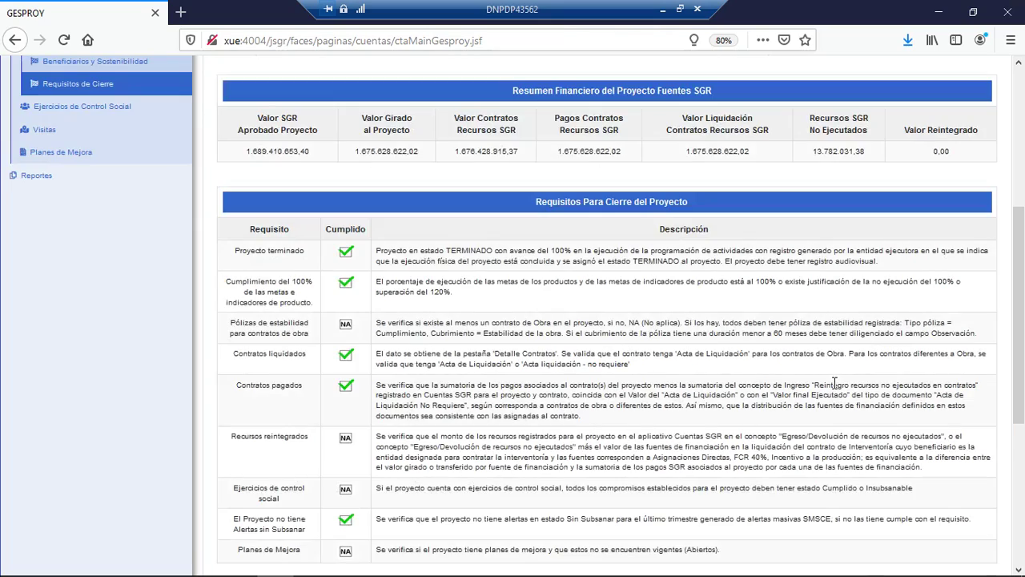
Review the Acto Administrativo de Cierre list on the Requisitos de Cierre page, and return to the project summary
{"action": "left_click_drag", "start_coordinate": [1022, 344], "coordinate": [1021, 487]}
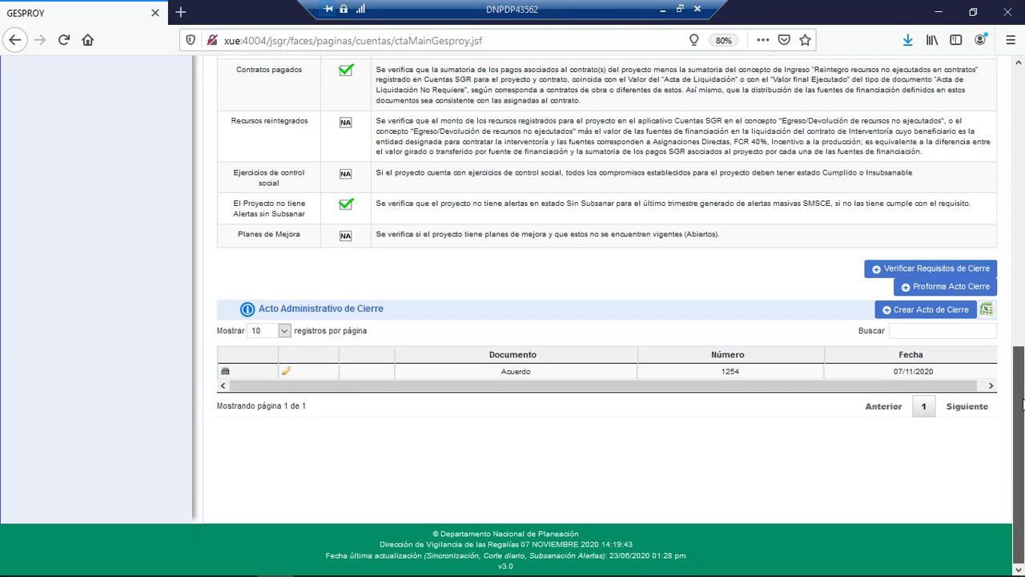
{"action": "left_click_drag", "start_coordinate": [1022, 404], "coordinate": [1022, 178]}
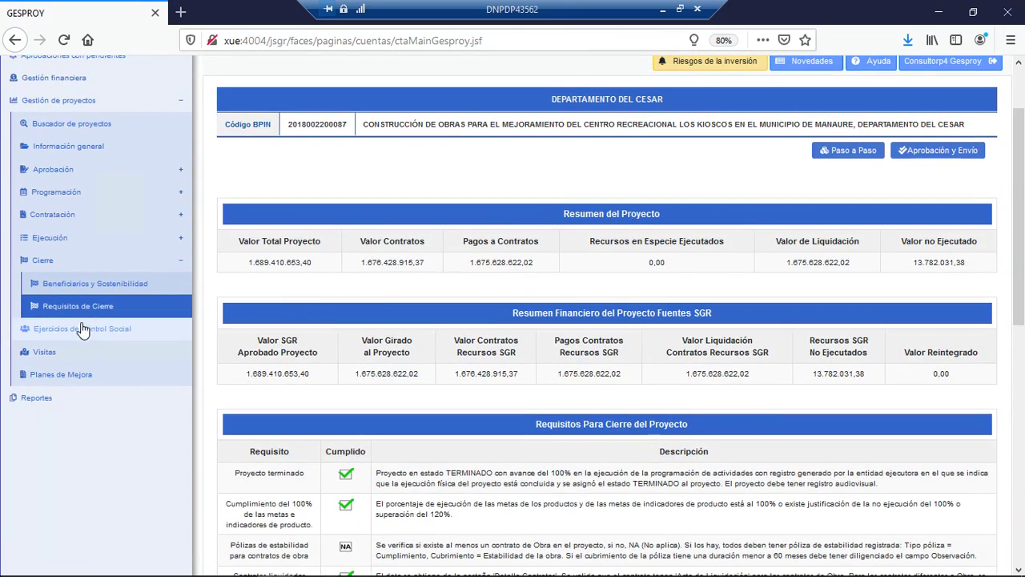
{"action": "left_click", "coordinate": [39, 309]}
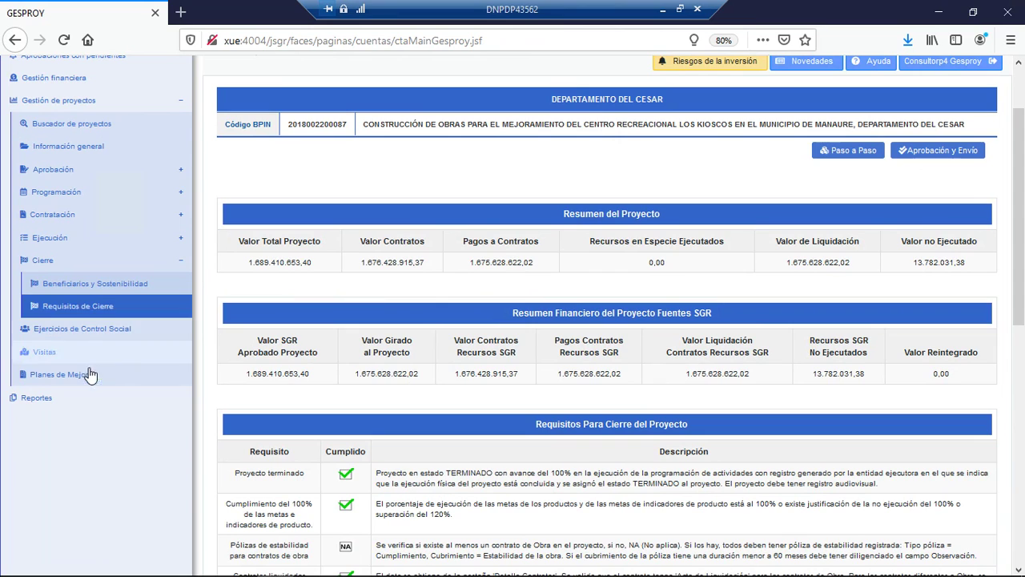